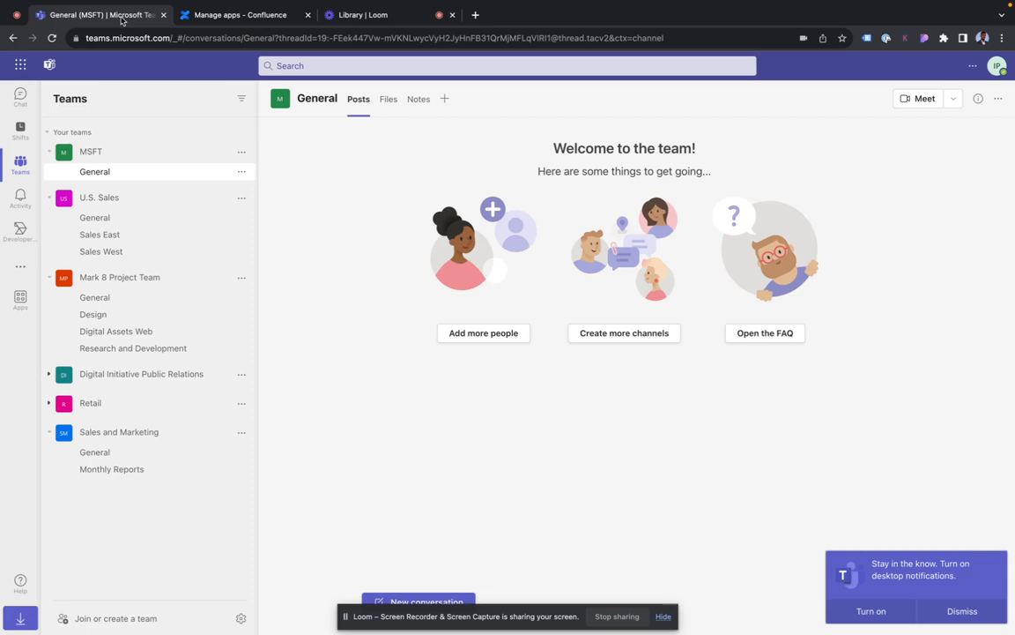
# Switch to Confluence and open the marketplace page for finding new apps
pyautogui.click(195, 15)
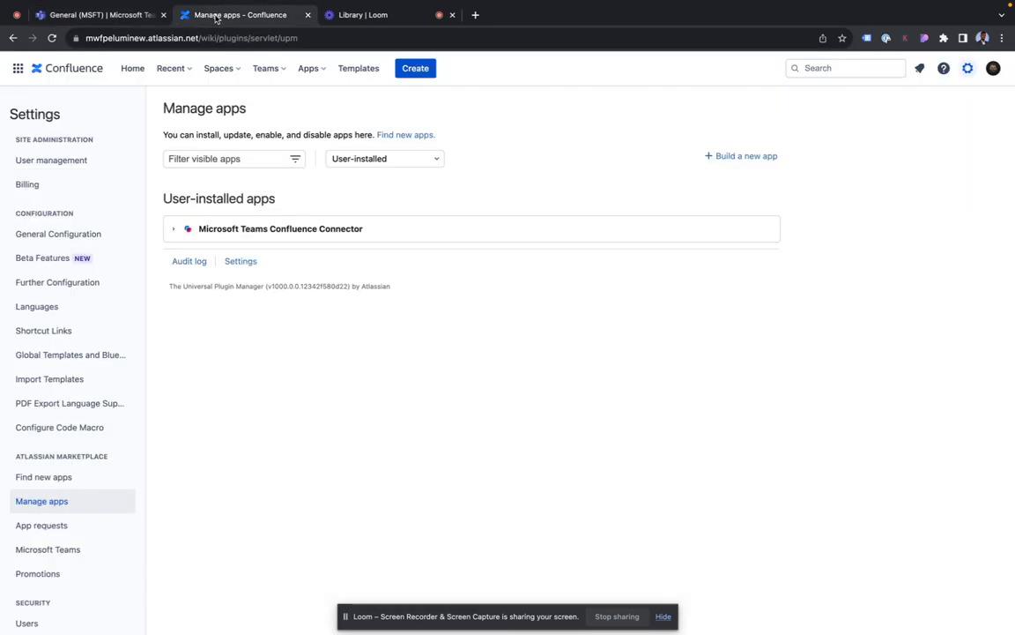
pyautogui.click(307, 70)
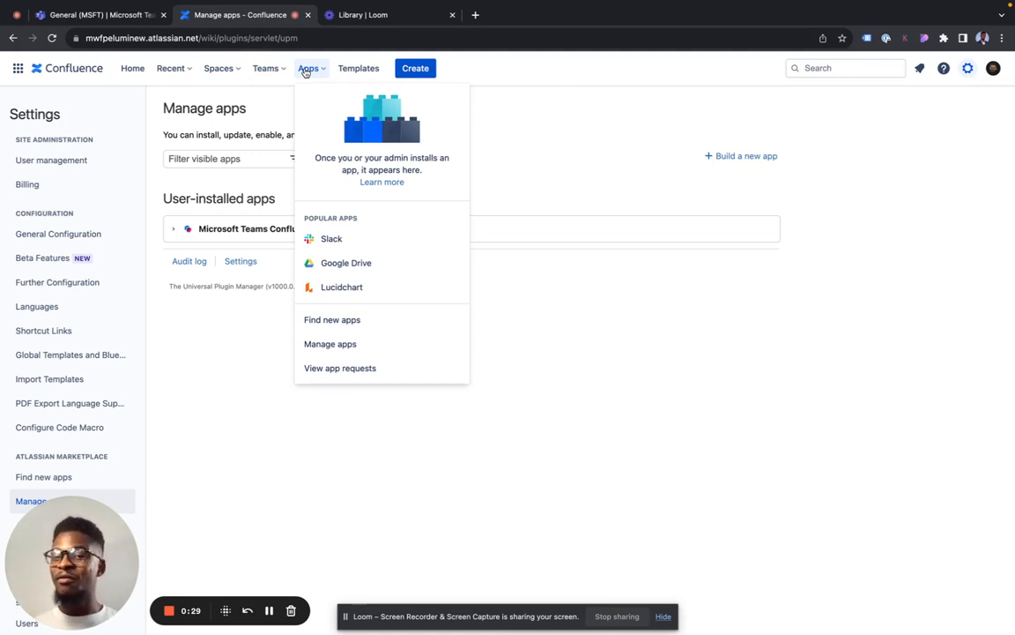
pyautogui.click(338, 320)
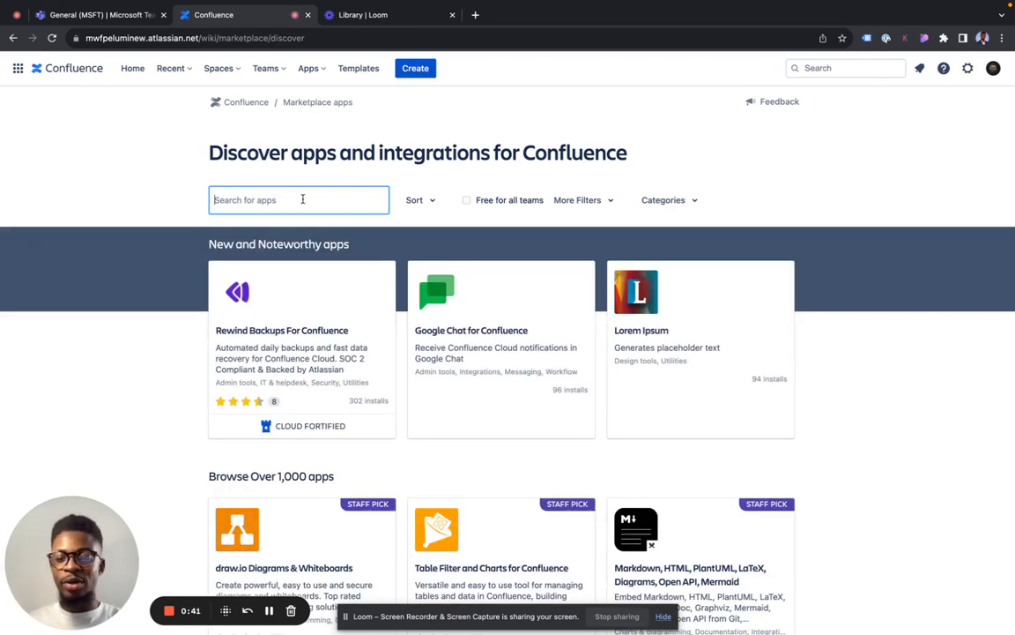
# Search the marketplace for "advanced microsoft teams confluence connector" and open the Advanced Microsoft Teams Confluence Connector listing
pyautogui.write('advanced microsof')
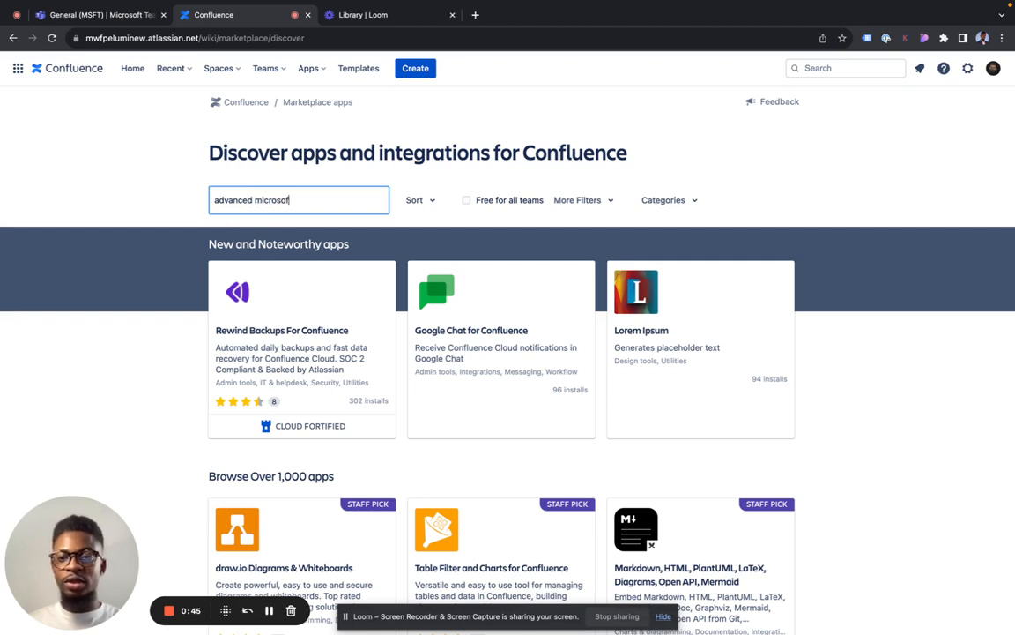
pyautogui.write('t teams co')
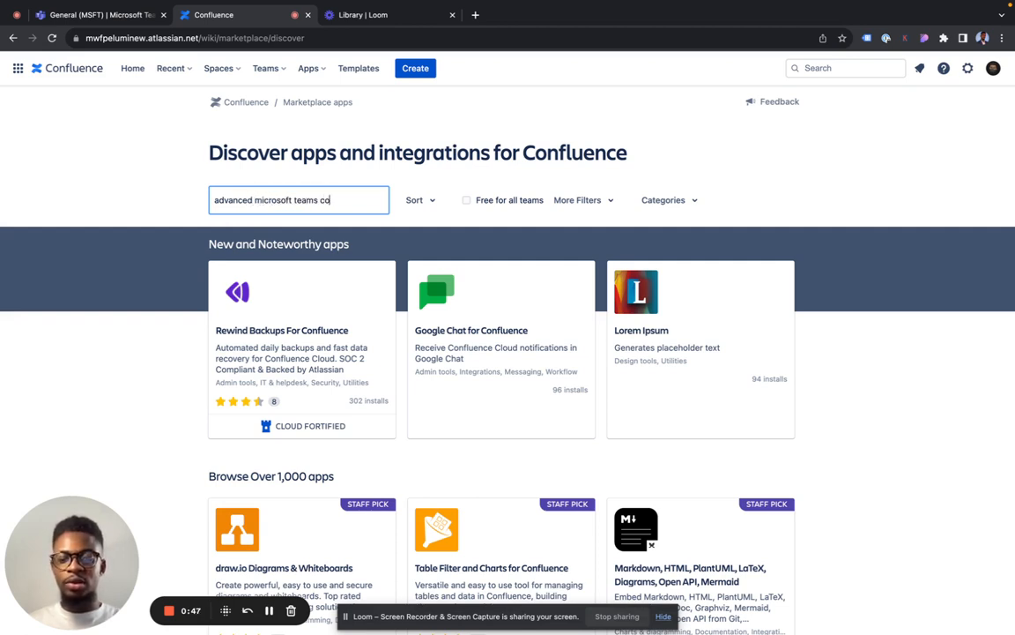
pyautogui.write('nfluence')
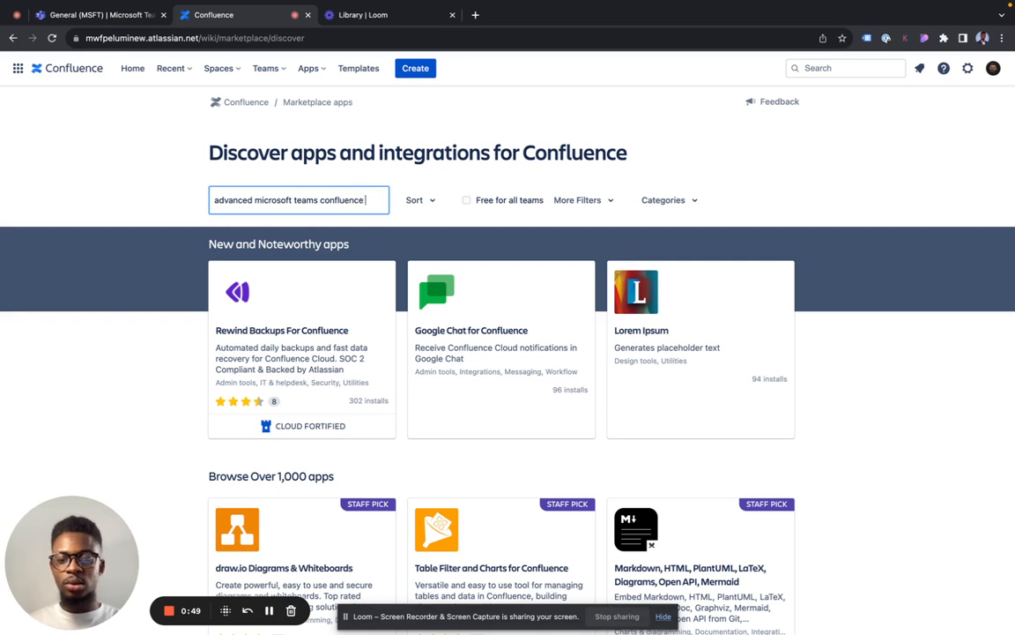
pyautogui.write(' connector')
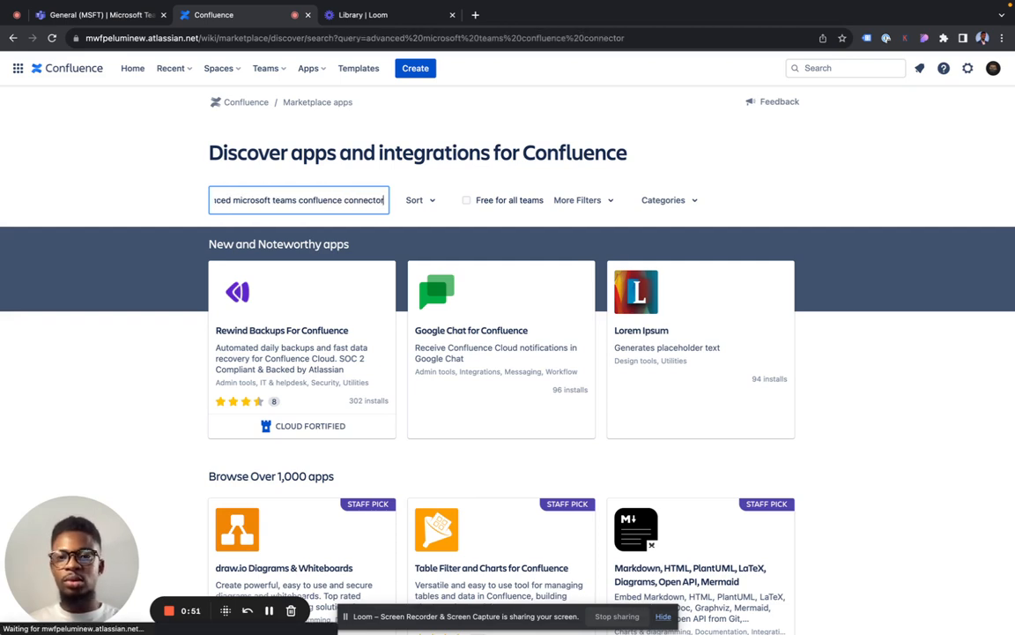
pyautogui.click(369, 299)
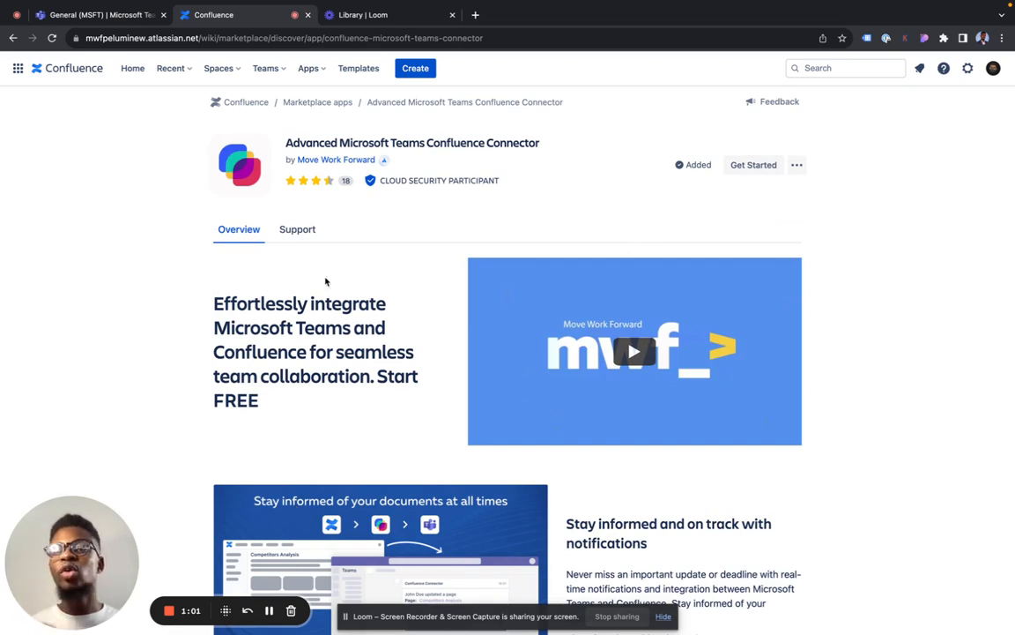
# Find the installed Microsoft Teams Confluence Connector among the managed apps and open its configuration page
pyautogui.click(311, 70)
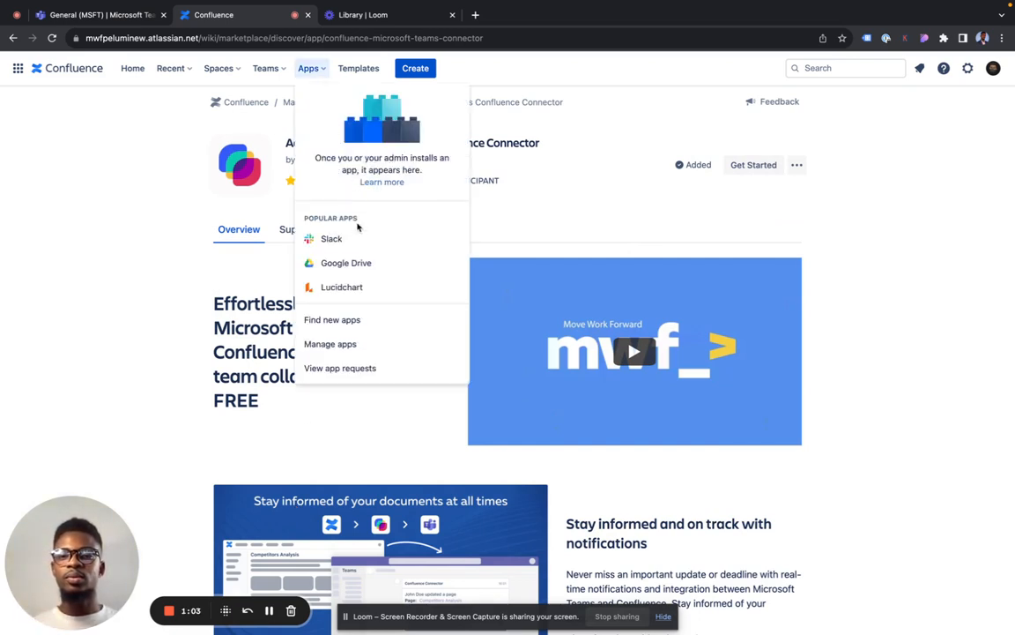
pyautogui.click(350, 344)
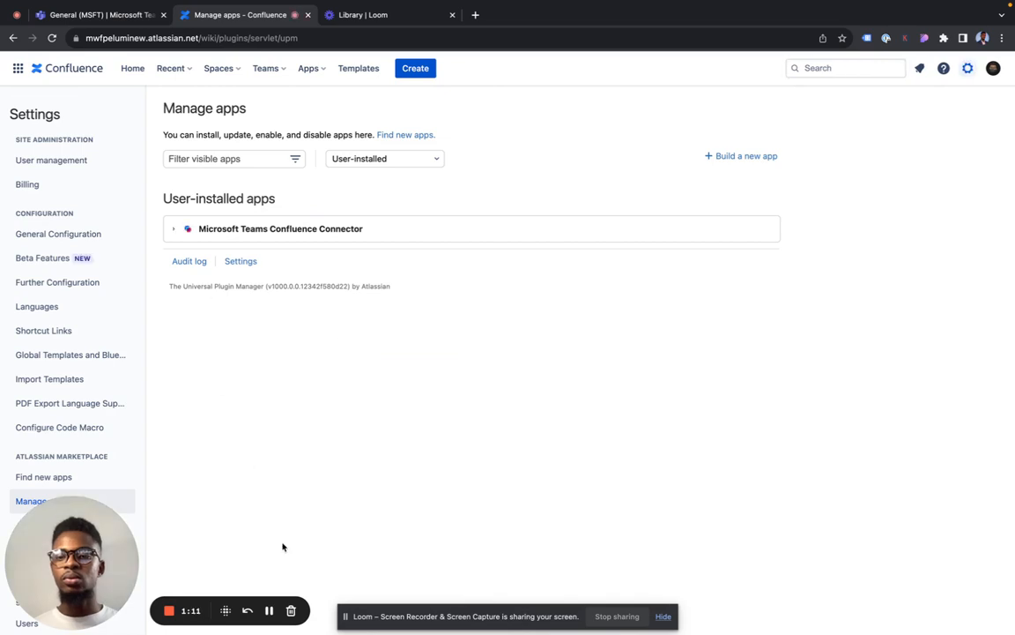
pyautogui.click(269, 610)
pyautogui.click(268, 610)
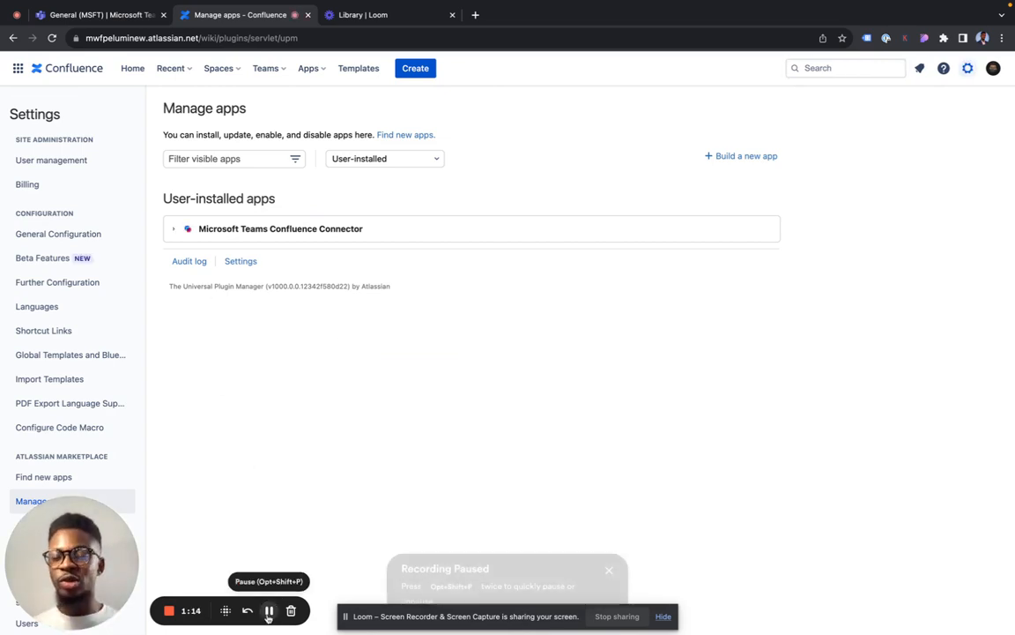
pyautogui.click(167, 229)
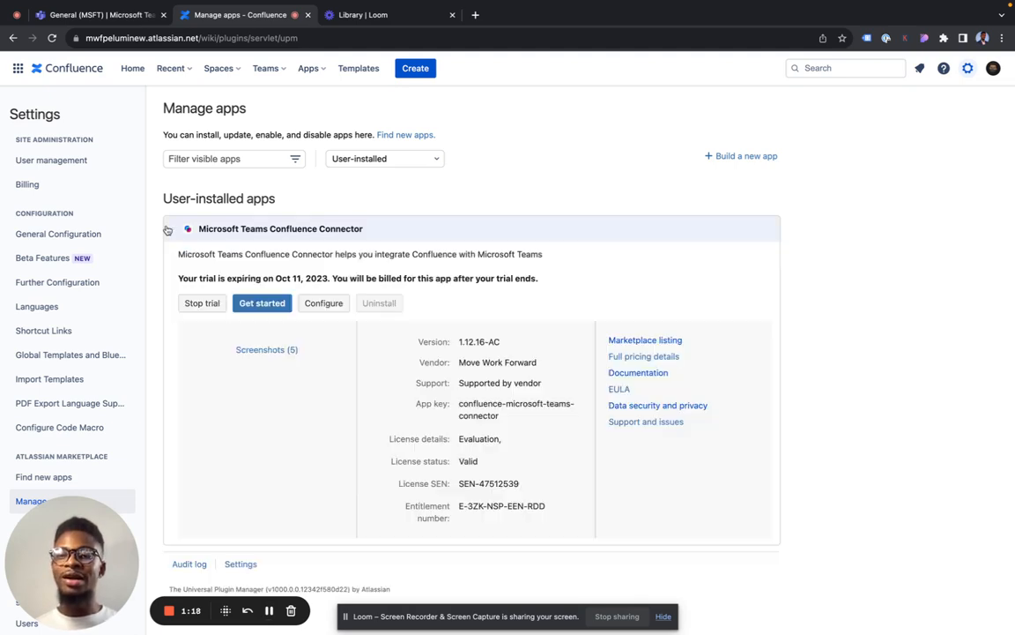
pyautogui.click(320, 304)
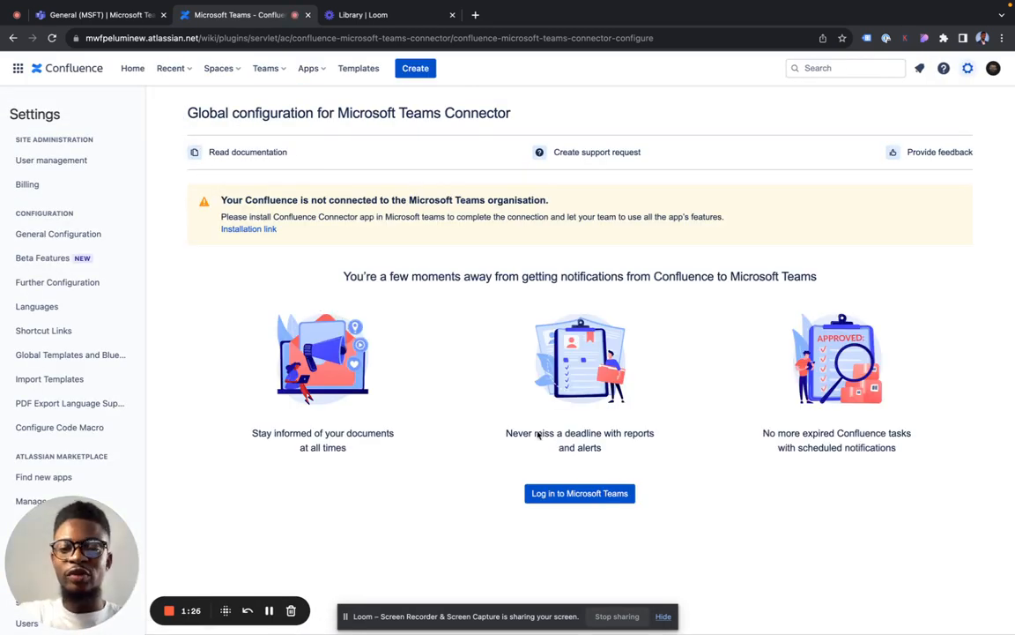
# Log in to Microsoft Teams from the connector's configuration, postponing the security setup and declining to stay signed in
pyautogui.click(553, 496)
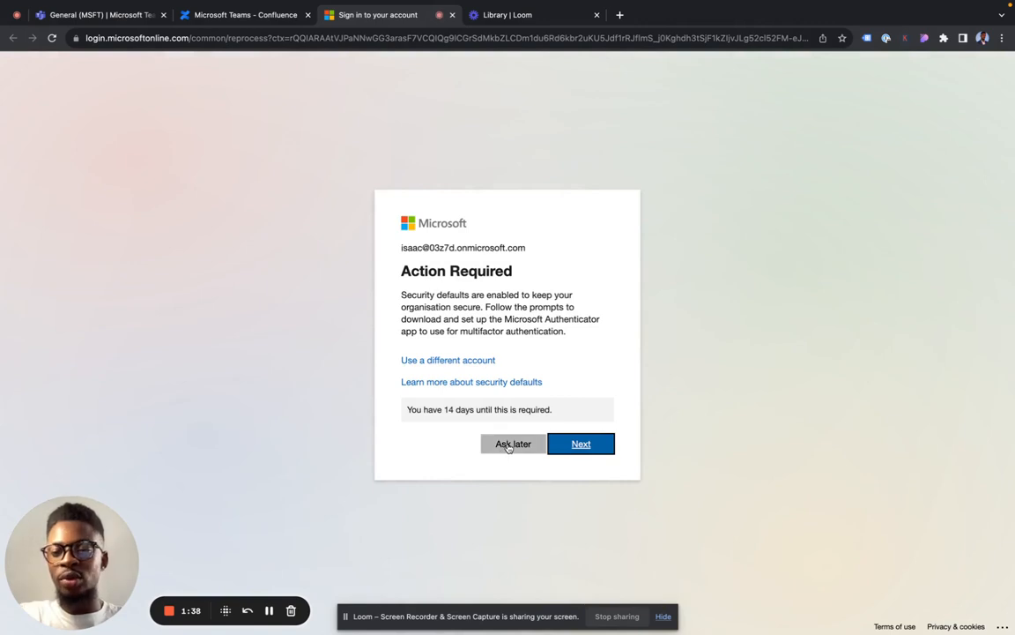
pyautogui.click(509, 446)
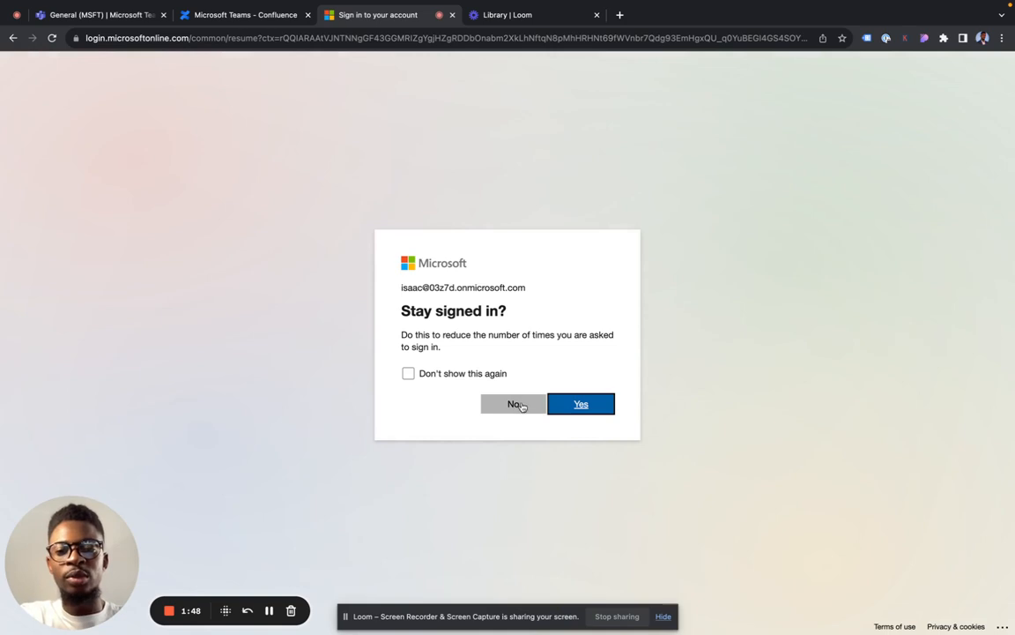
pyautogui.click(519, 405)
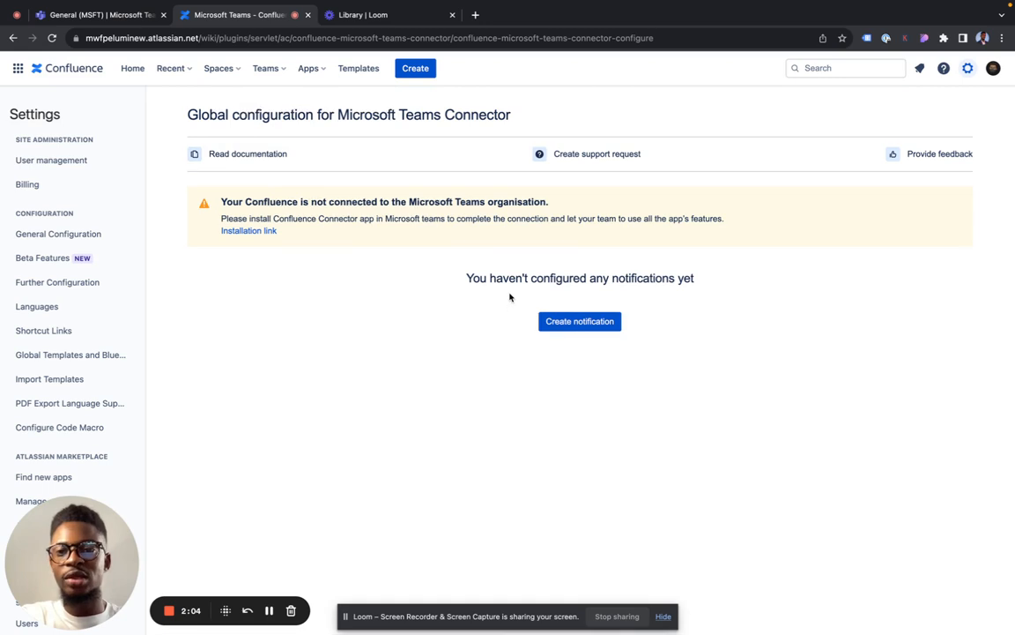
# Open the connector's installation link, switch to Microsoft Teams and search its app store for "confluence connect"
pyautogui.click(253, 230)
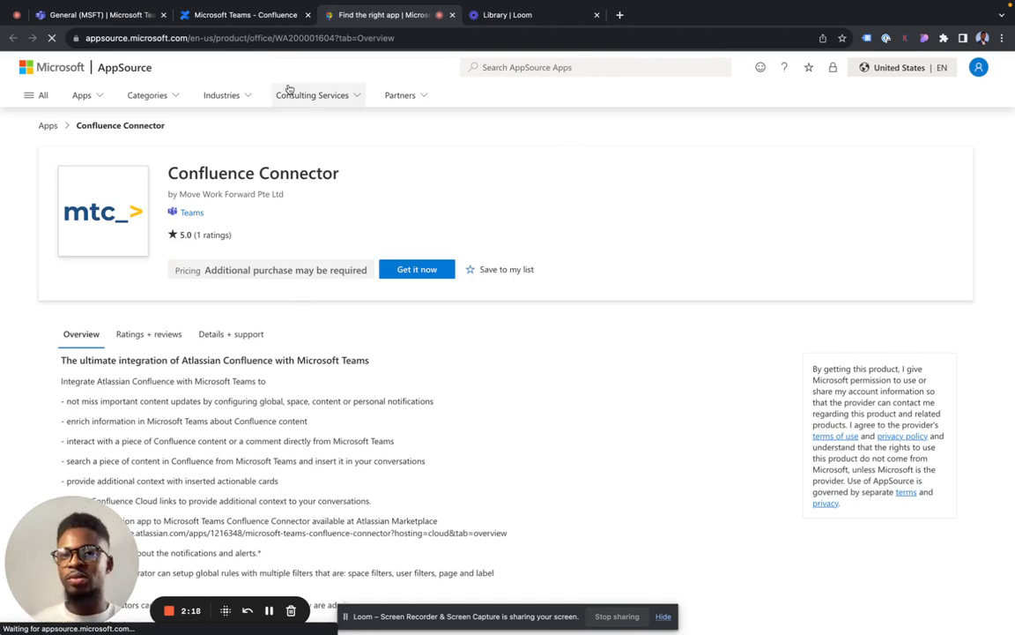
pyautogui.click(118, 16)
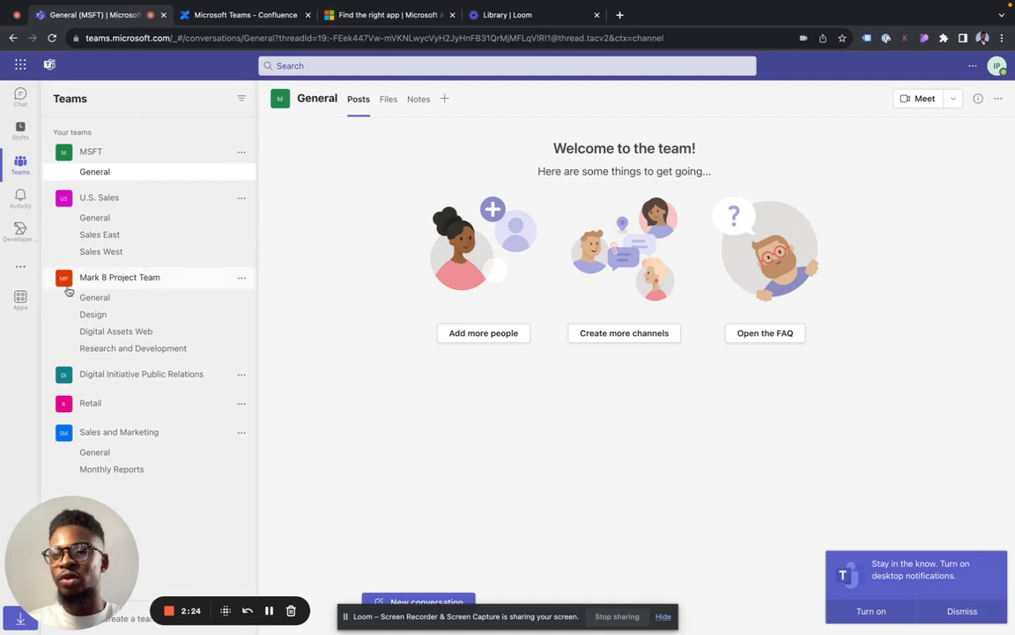
pyautogui.click(21, 301)
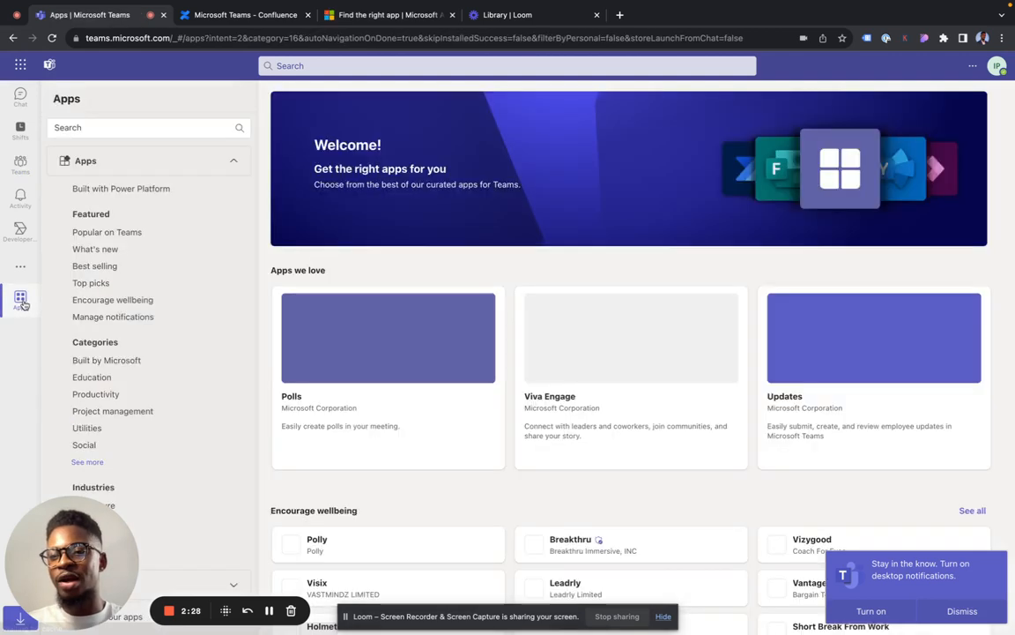
pyautogui.click(182, 127)
pyautogui.write('co')
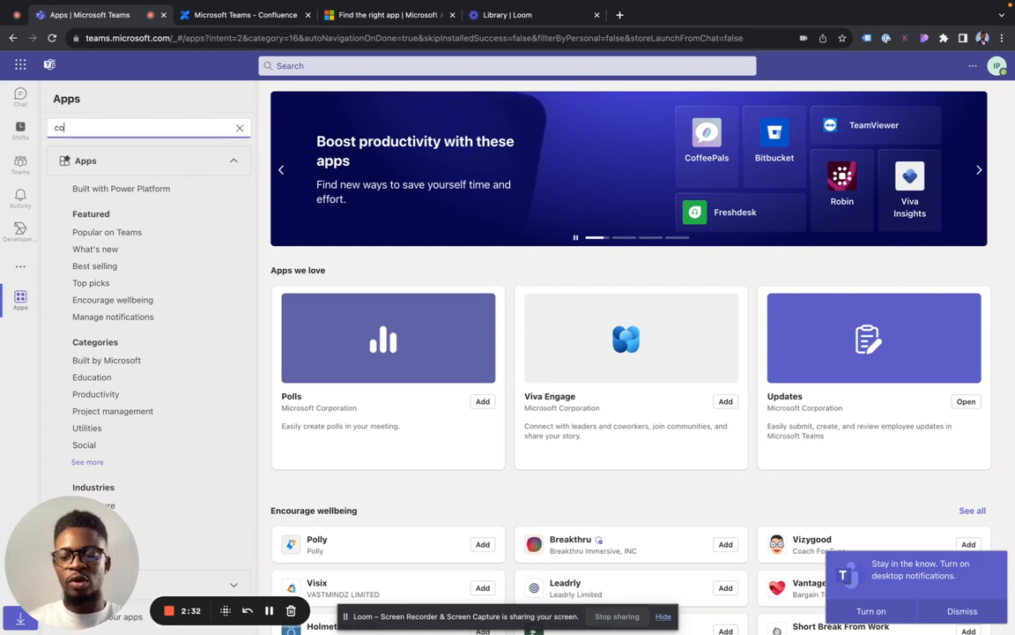
pyautogui.write('nfluence ')
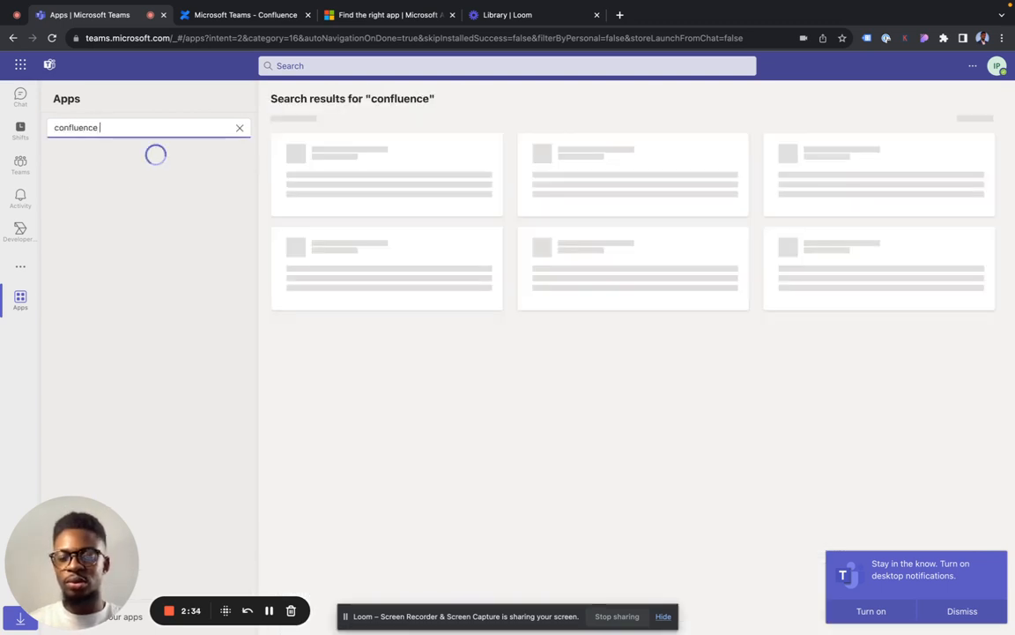
pyautogui.write('connect')
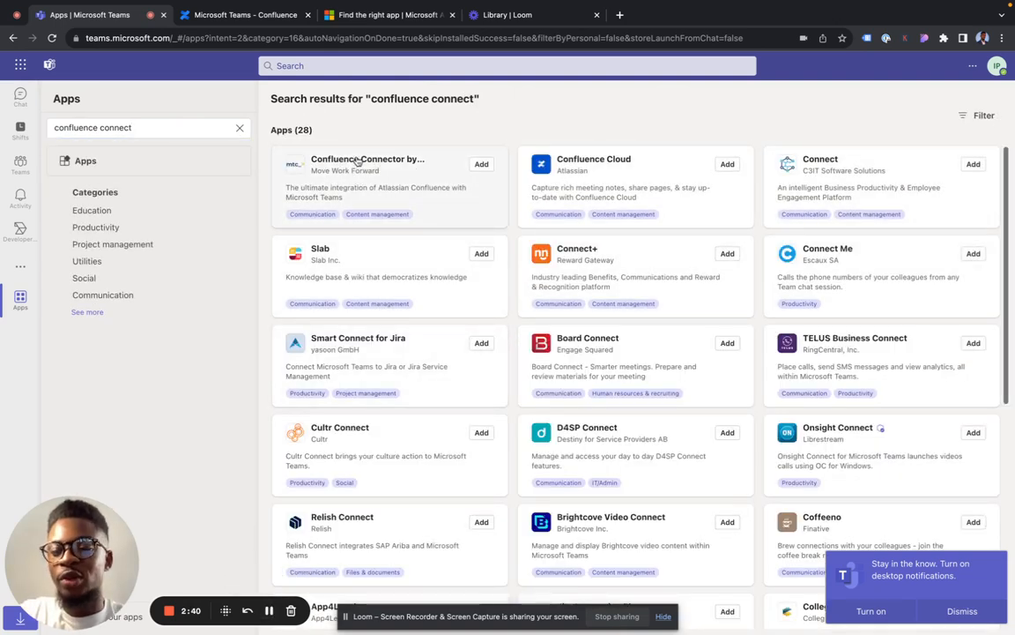
# Add Confluence Connector by MWF to Teams and choose the suggested Connect command in its chat
pyautogui.click(481, 164)
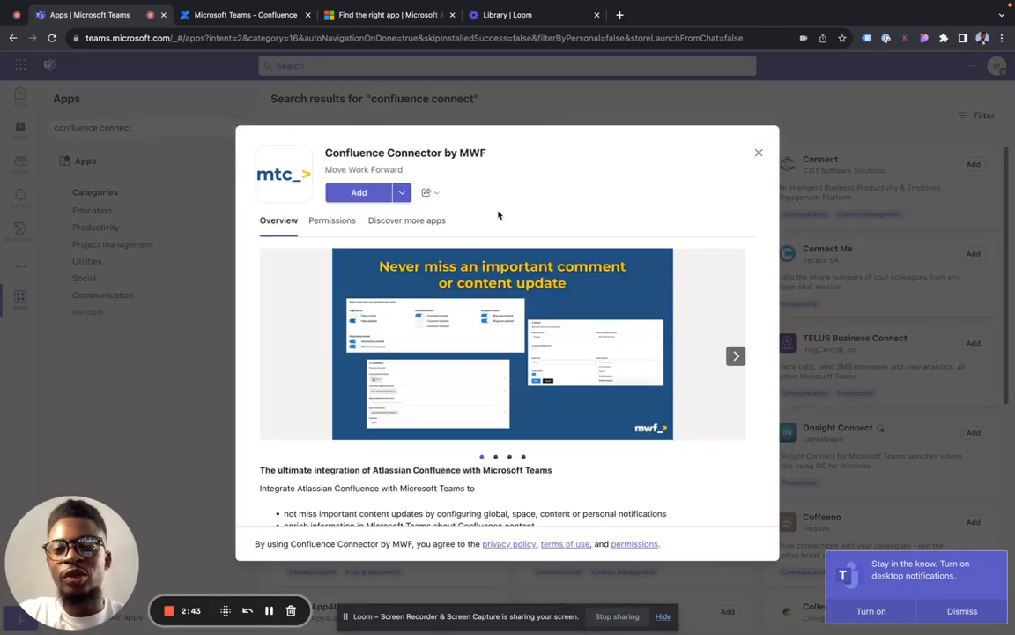
pyautogui.click(362, 193)
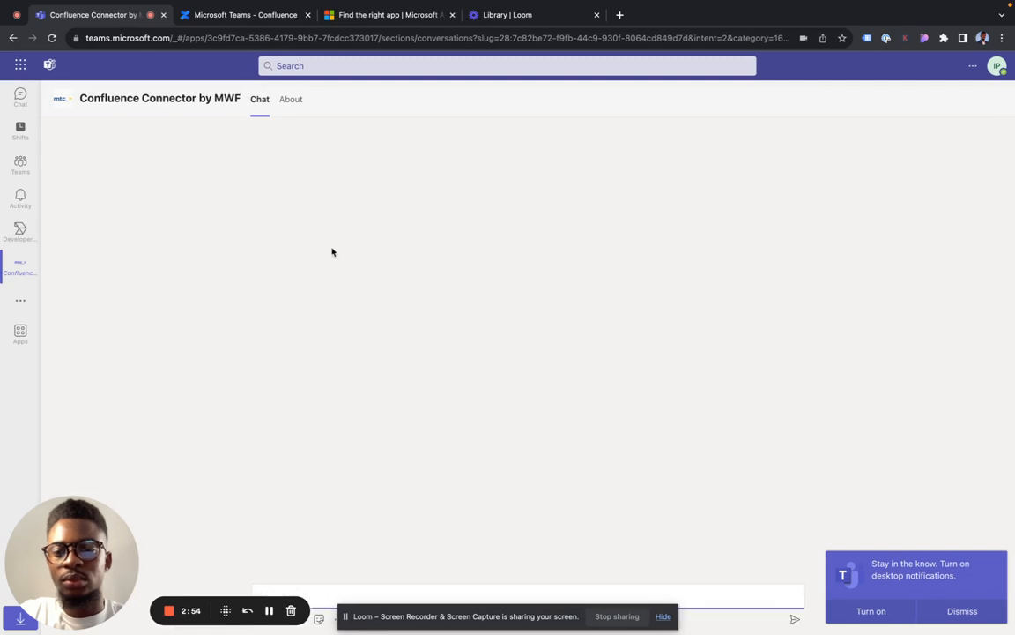
pyautogui.click(376, 588)
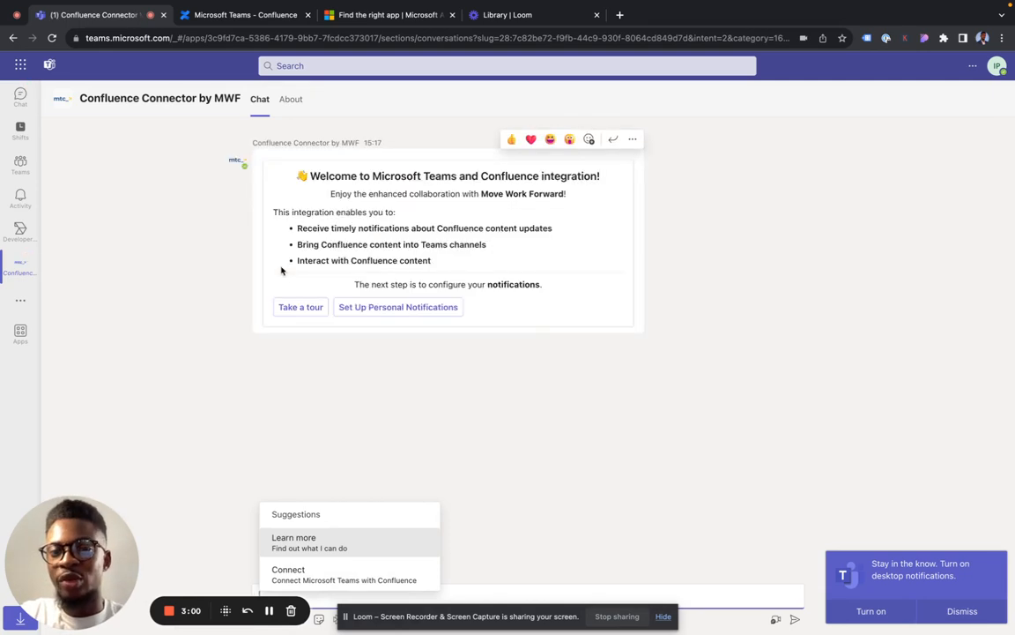
pyautogui.click(325, 571)
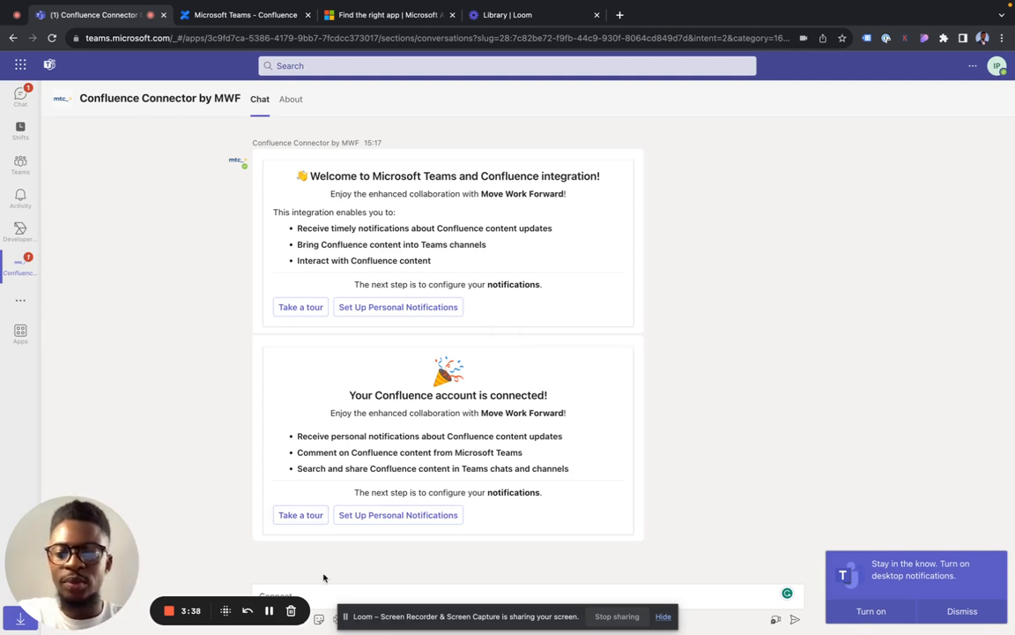
# Clear the leftover Connect text from the message box of the Confluence Connector chat
pyautogui.click(325, 599)
pyautogui.press('BackSpace')
pyautogui.press('BackSpace')
pyautogui.press('BackSpace')
pyautogui.press('BackSpace')
pyautogui.press('BackSpace')
pyautogui.press('BackSpace')
pyautogui.press('BackSpace')
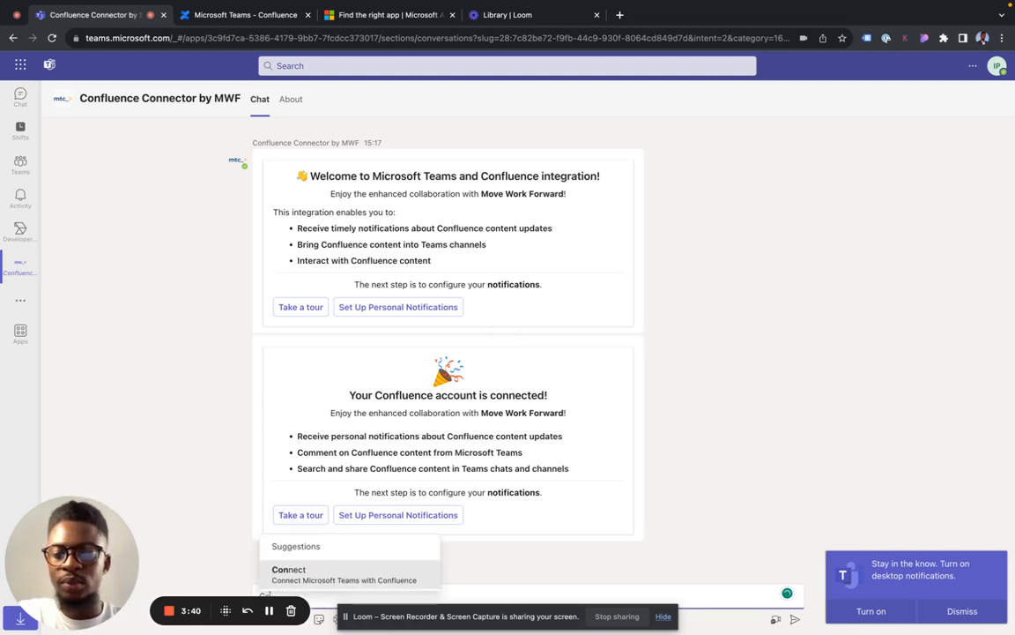
pyautogui.click(269, 610)
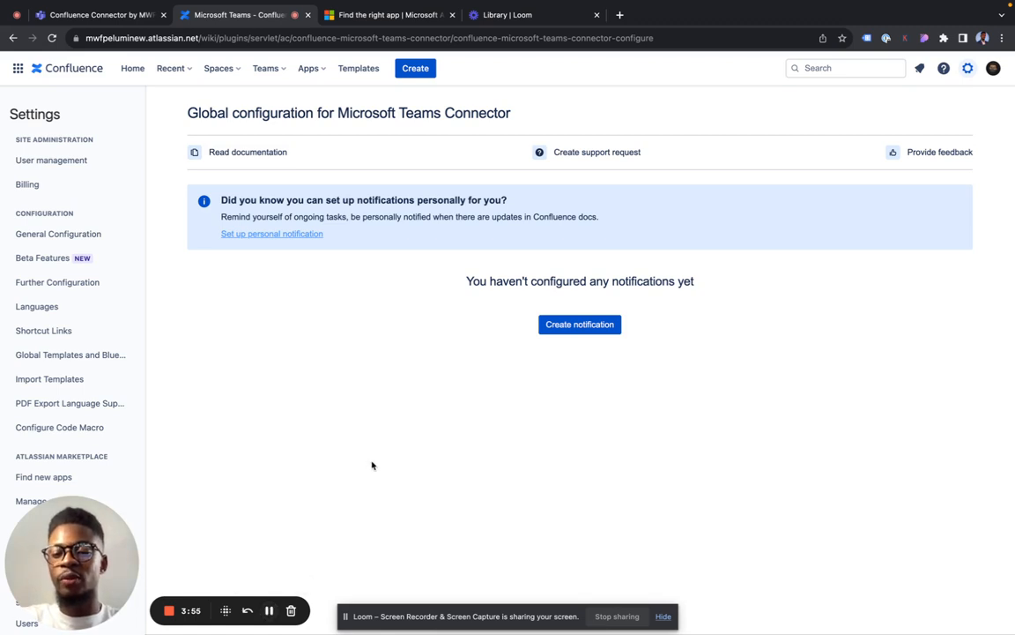
# Start a new Microsoft Teams notification in Confluence's global connector configuration and review its events, filters, destination and name sections
pyautogui.click(582, 324)
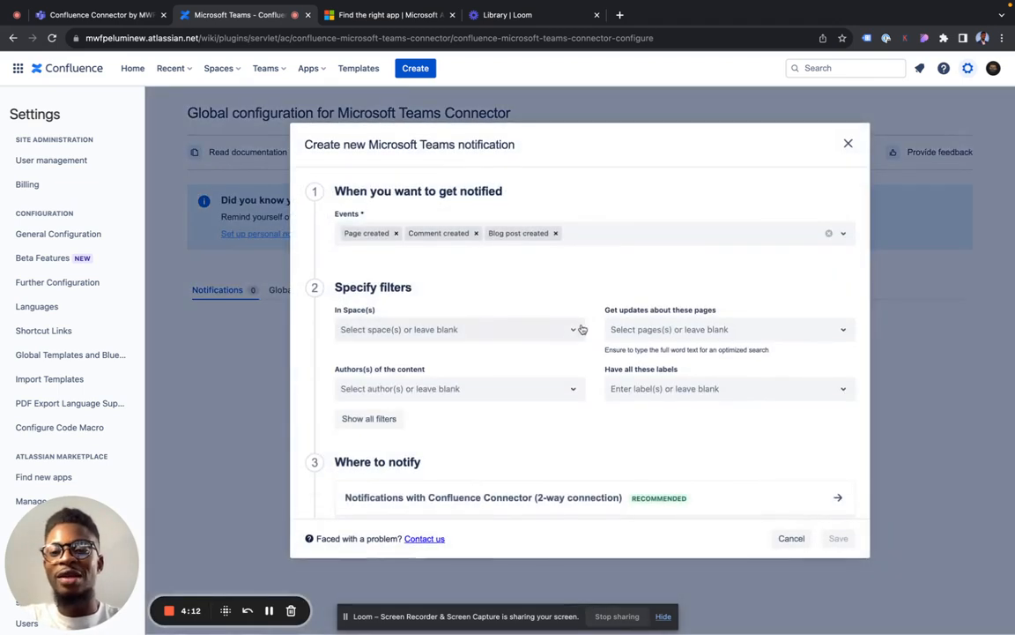
pyautogui.scroll(-5, 391, 280)
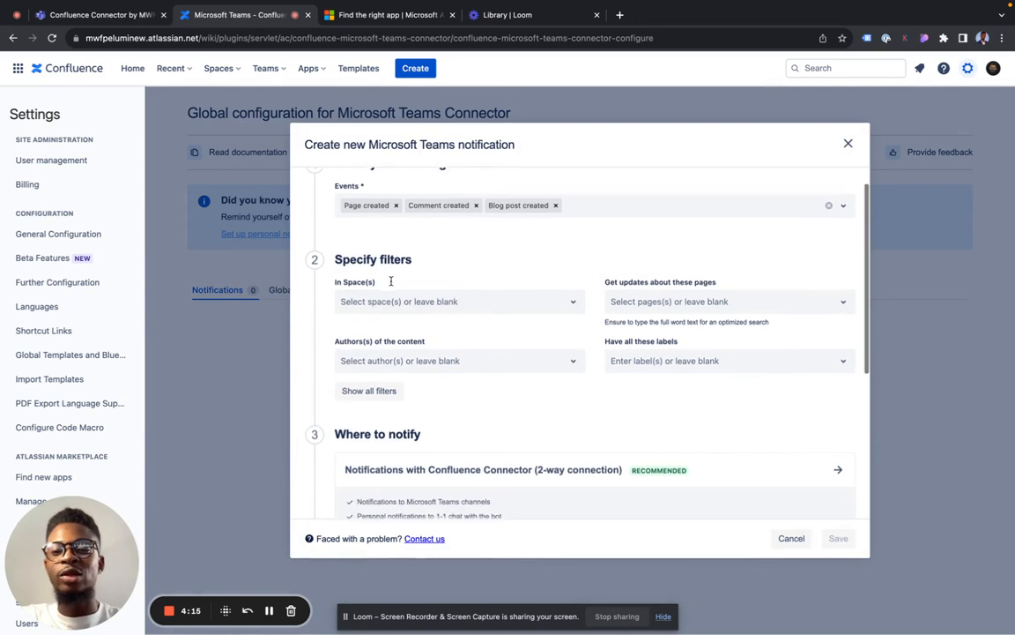
pyautogui.scroll(-2, 390, 280)
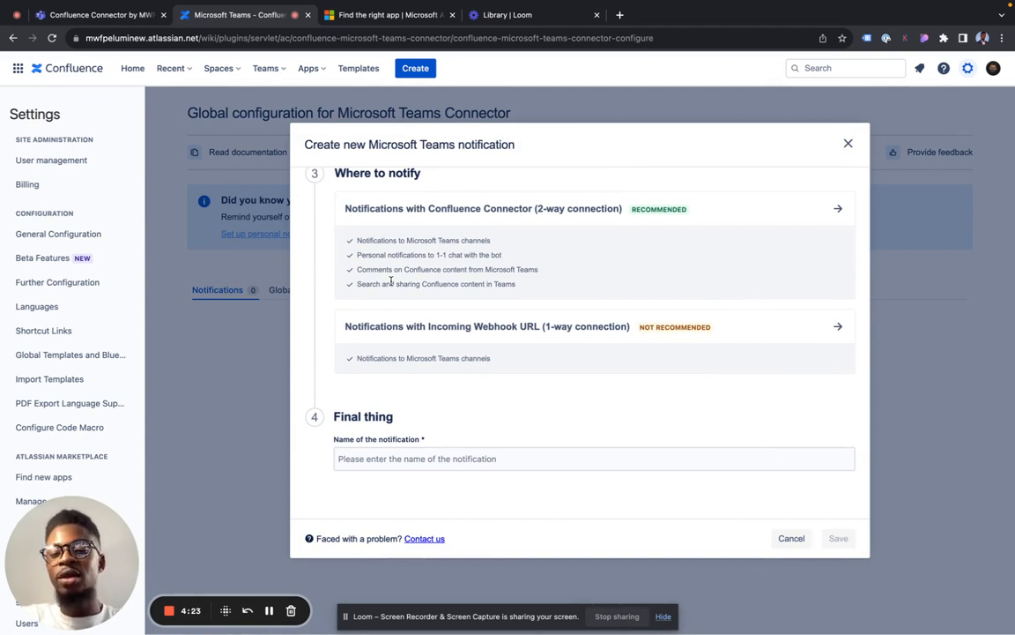
pyautogui.scroll(5, 390, 280)
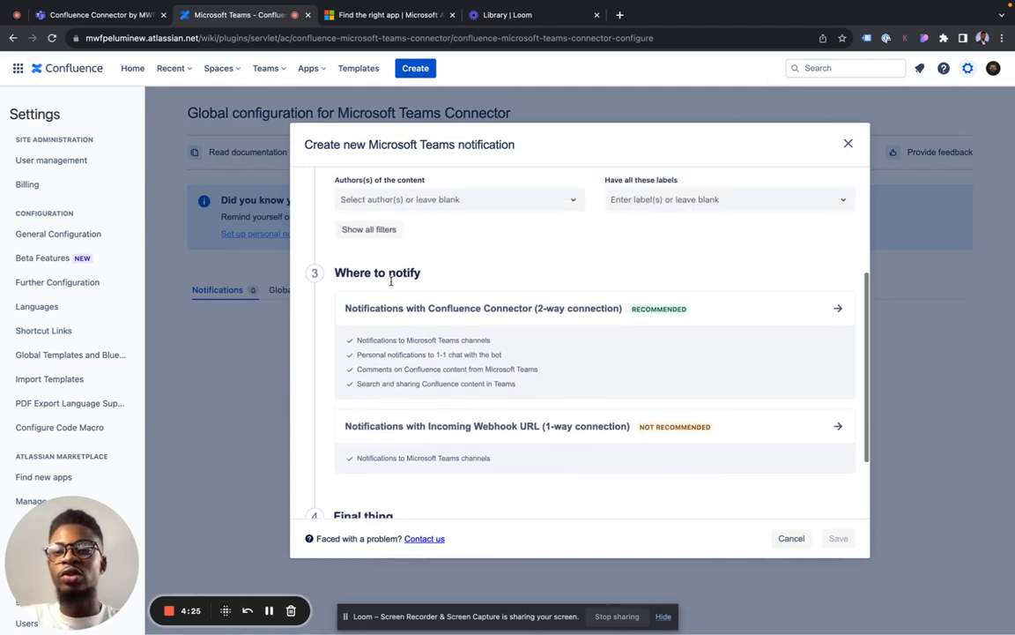